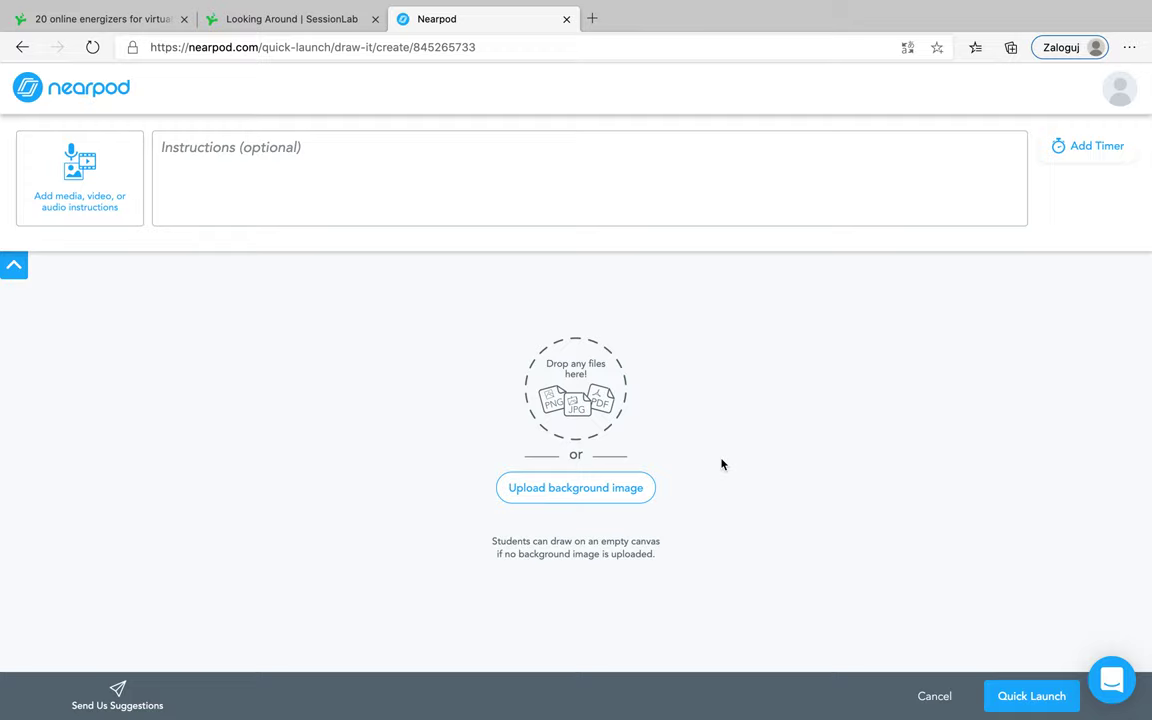
- Upload dodawanie pisemne.jpg from the computer as the Draw It background image and shift it slightly upward on the canvas
left_click(608, 489)
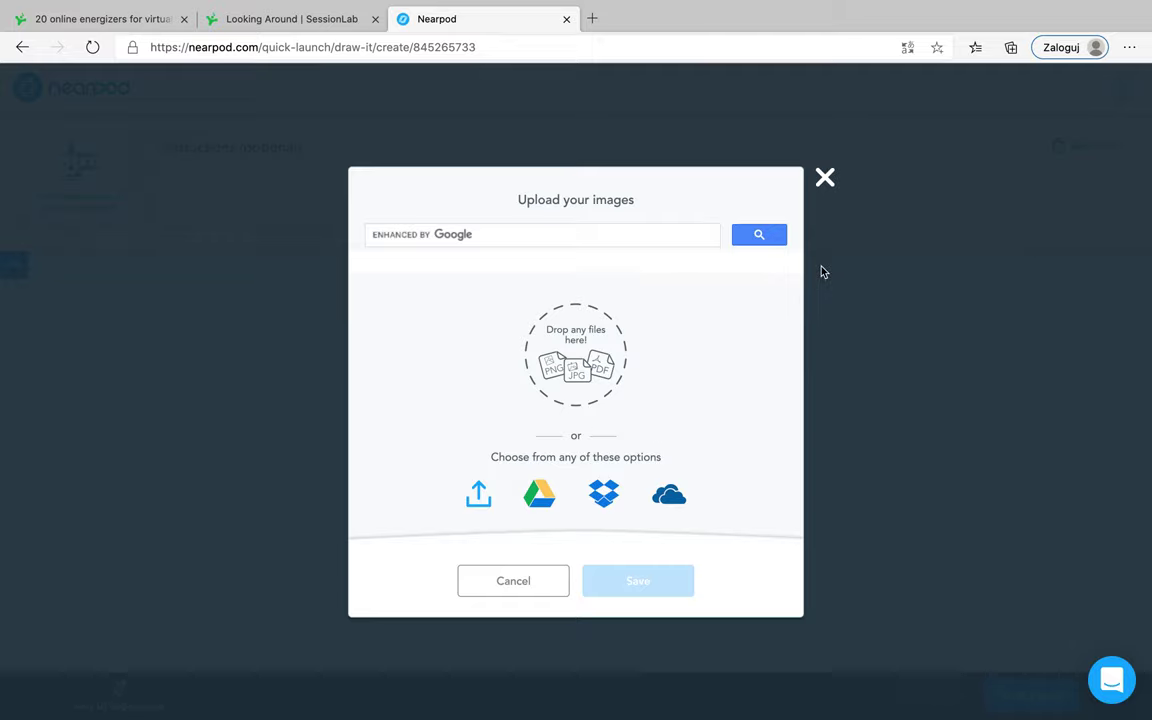
left_click(825, 177)
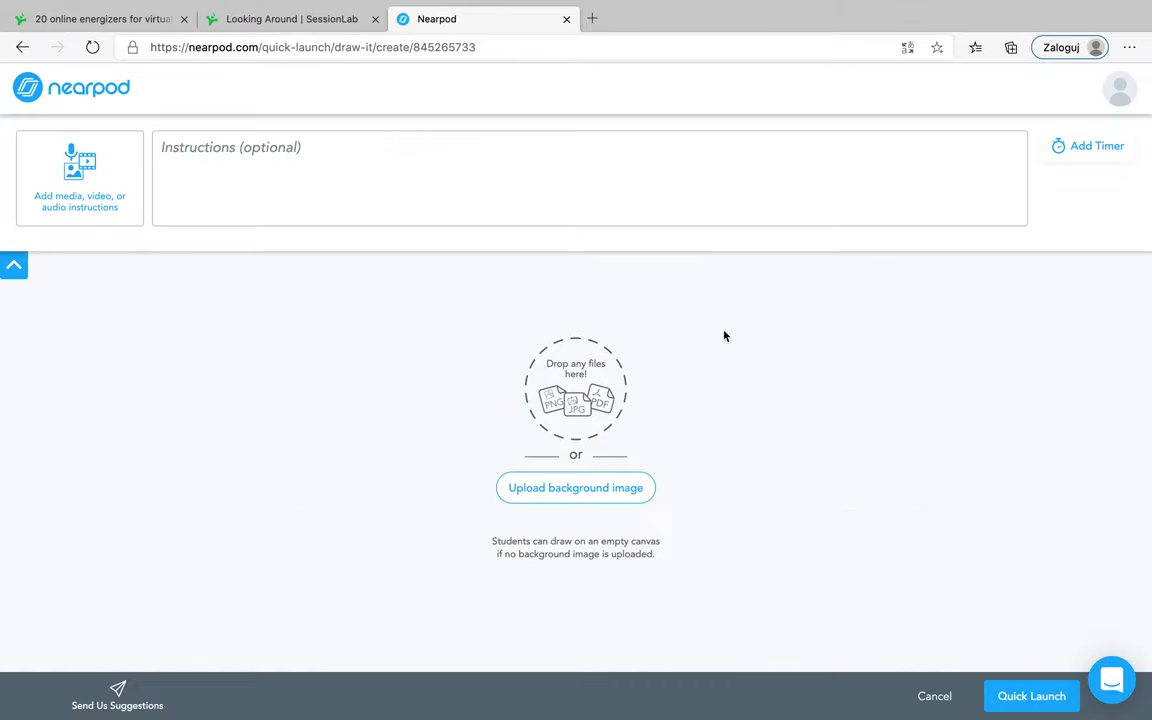
left_click(605, 490)
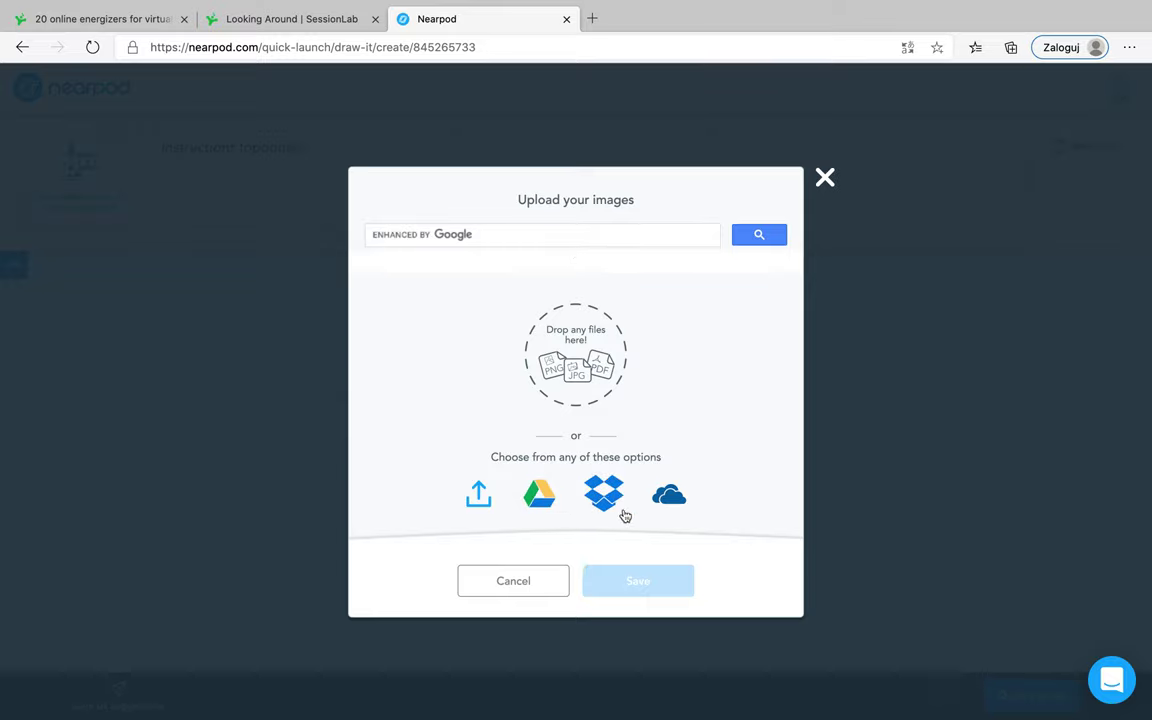
left_click(479, 502)
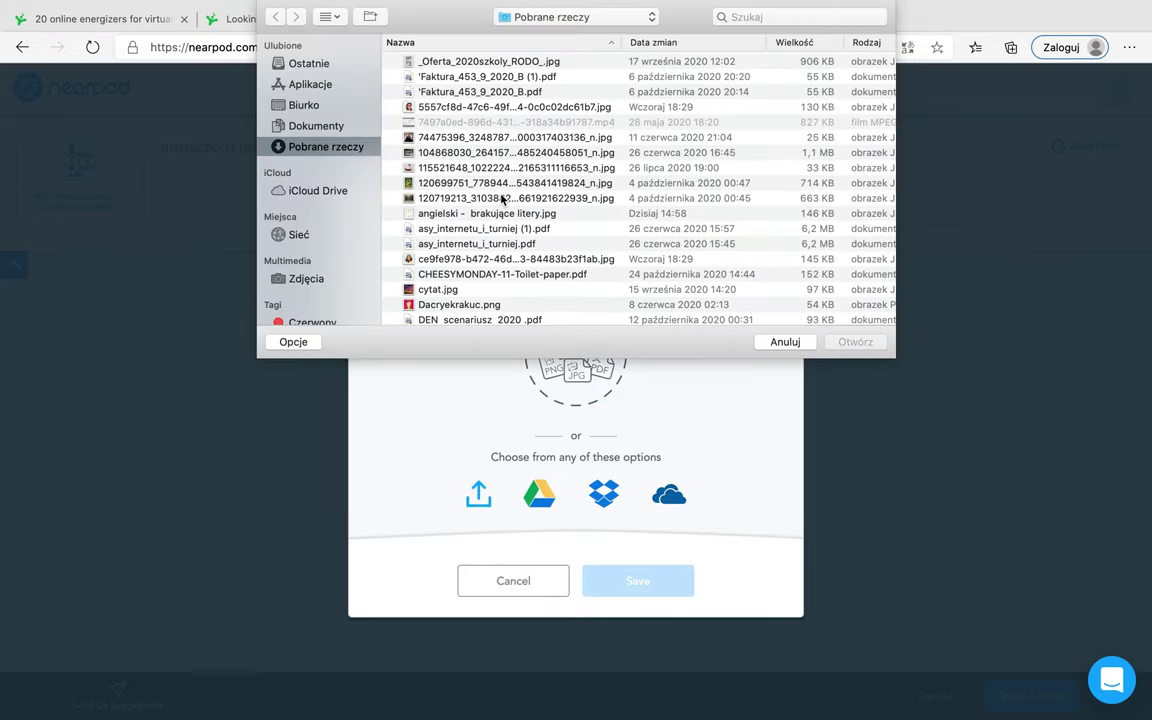
scroll(490, 229, "down", 5)
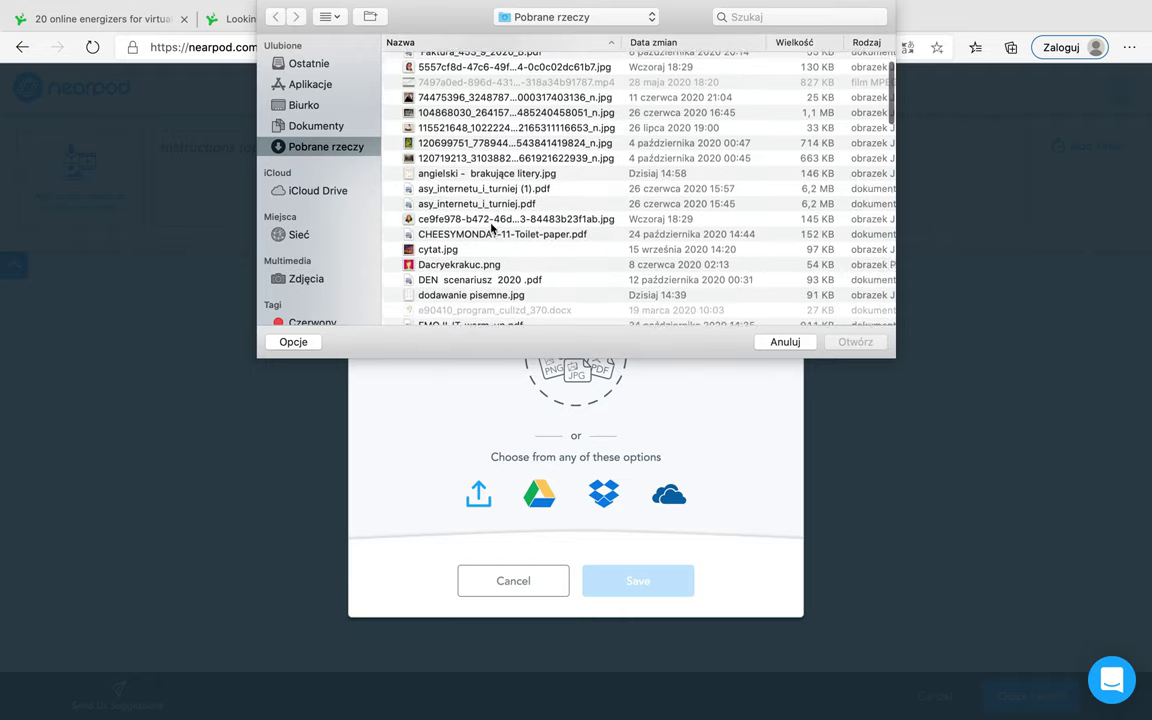
double_click(491, 233)
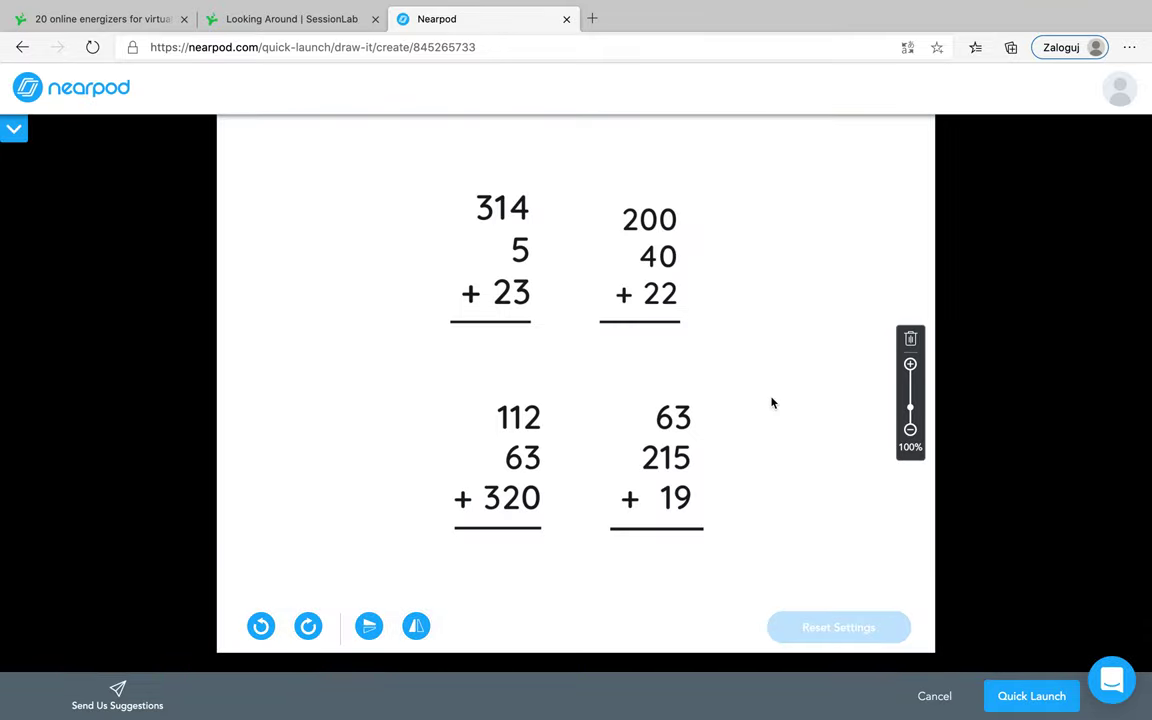
left_click_drag(653, 370, 591, 308)
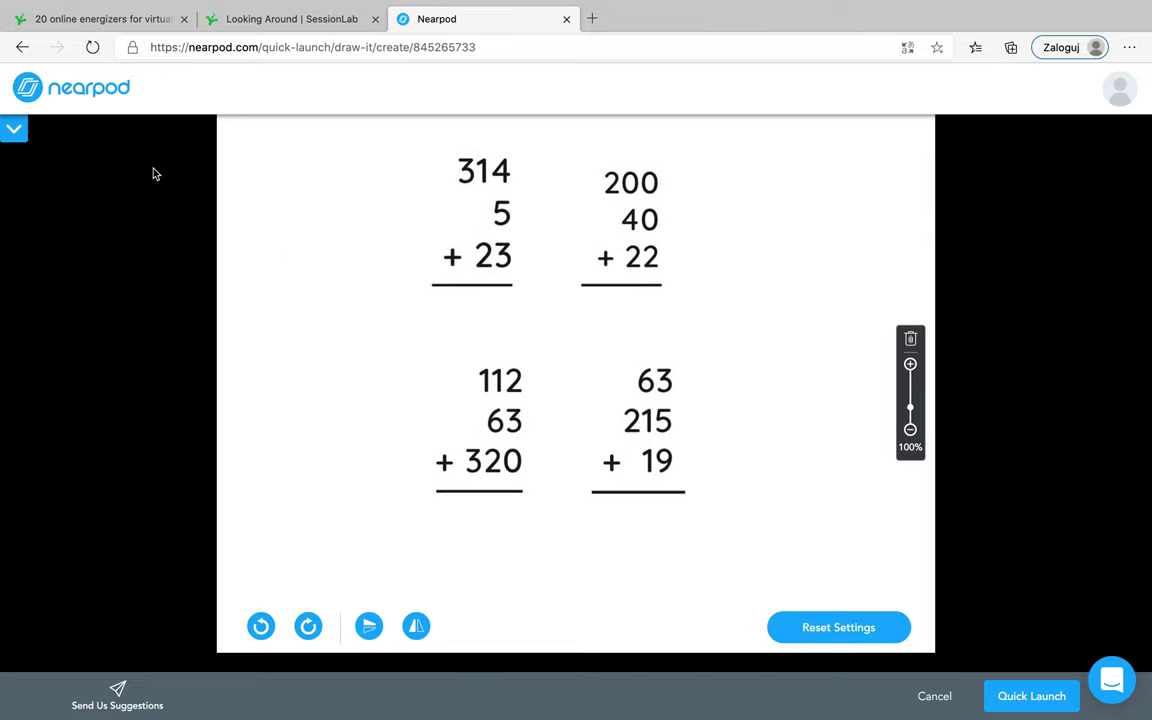
- Expand the instructions area and enter the activity instruction "Rozwiąż działania"
left_click(15, 129)
left_click(199, 144)
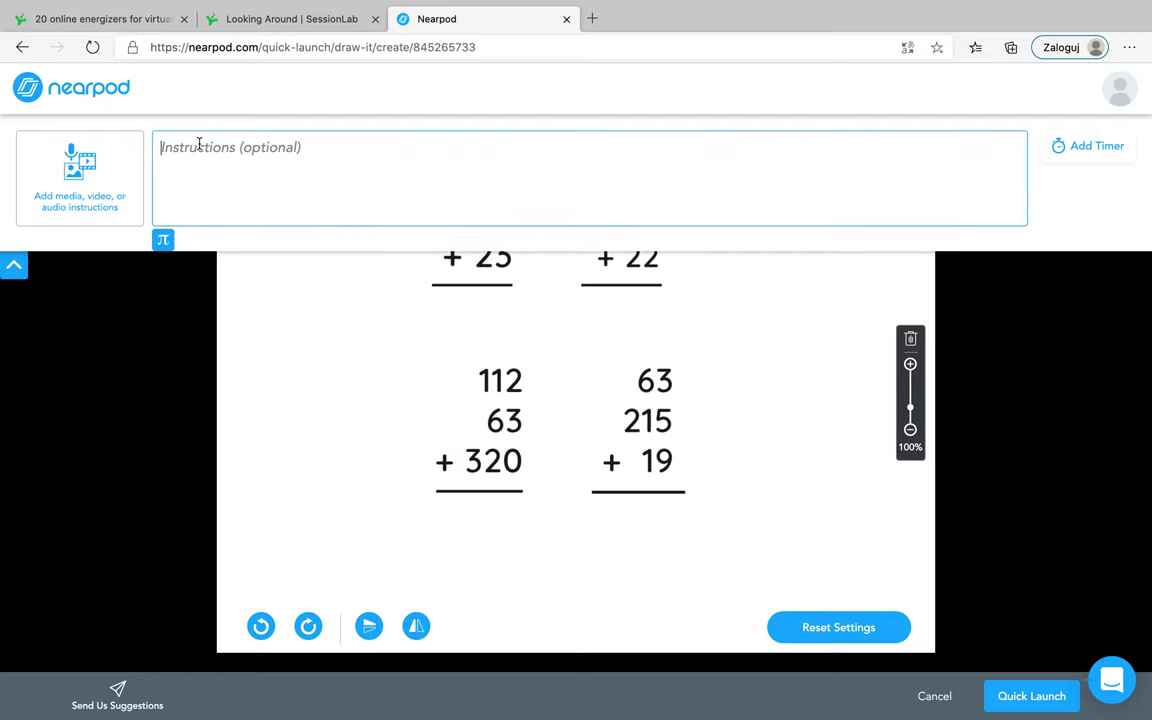
type("R")
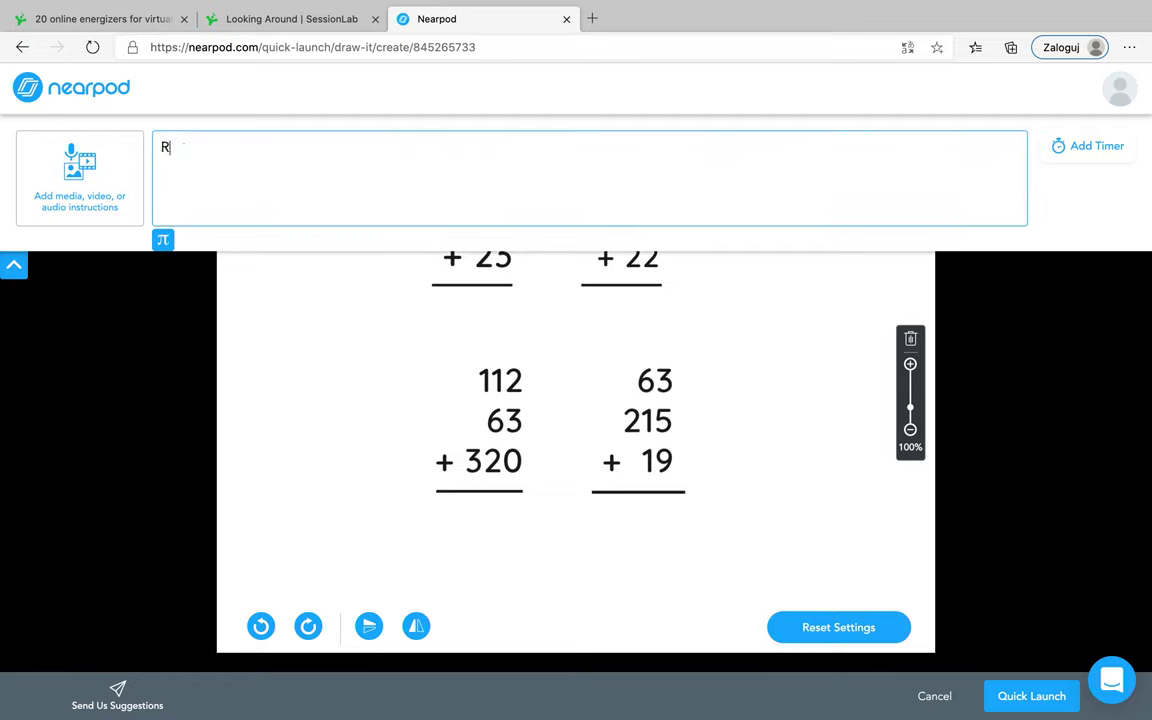
type("ozwiąż działania")
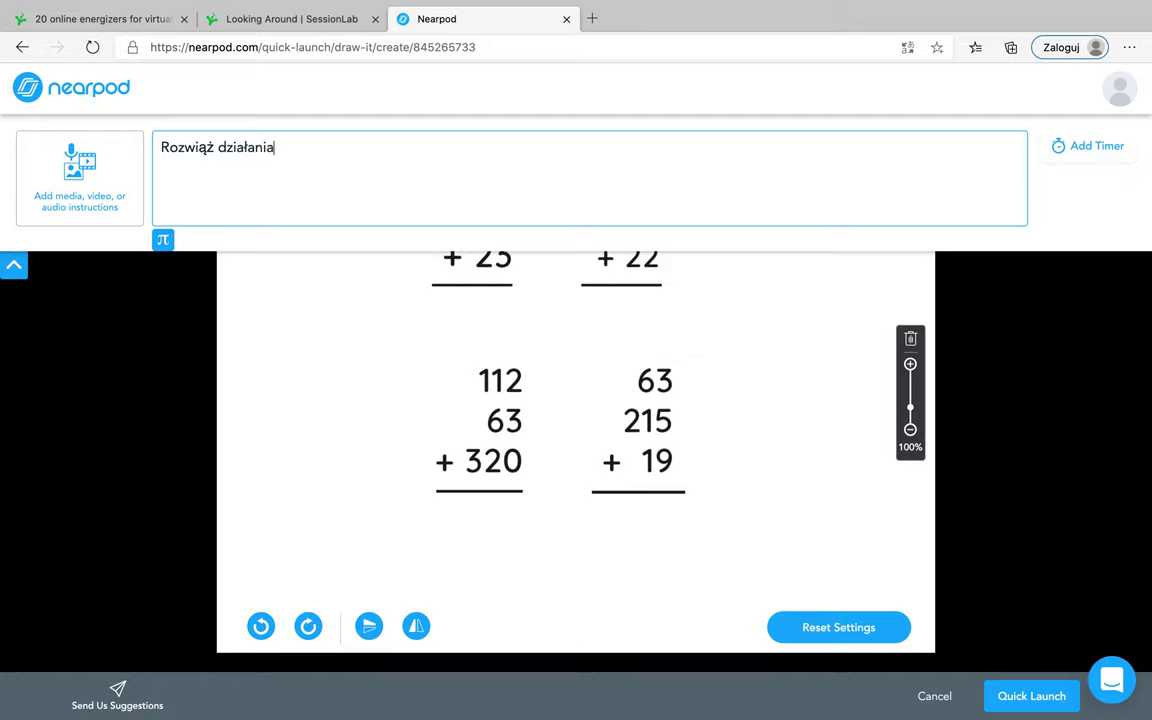
- Add an activity timer of 2 minutes
left_click(1084, 149)
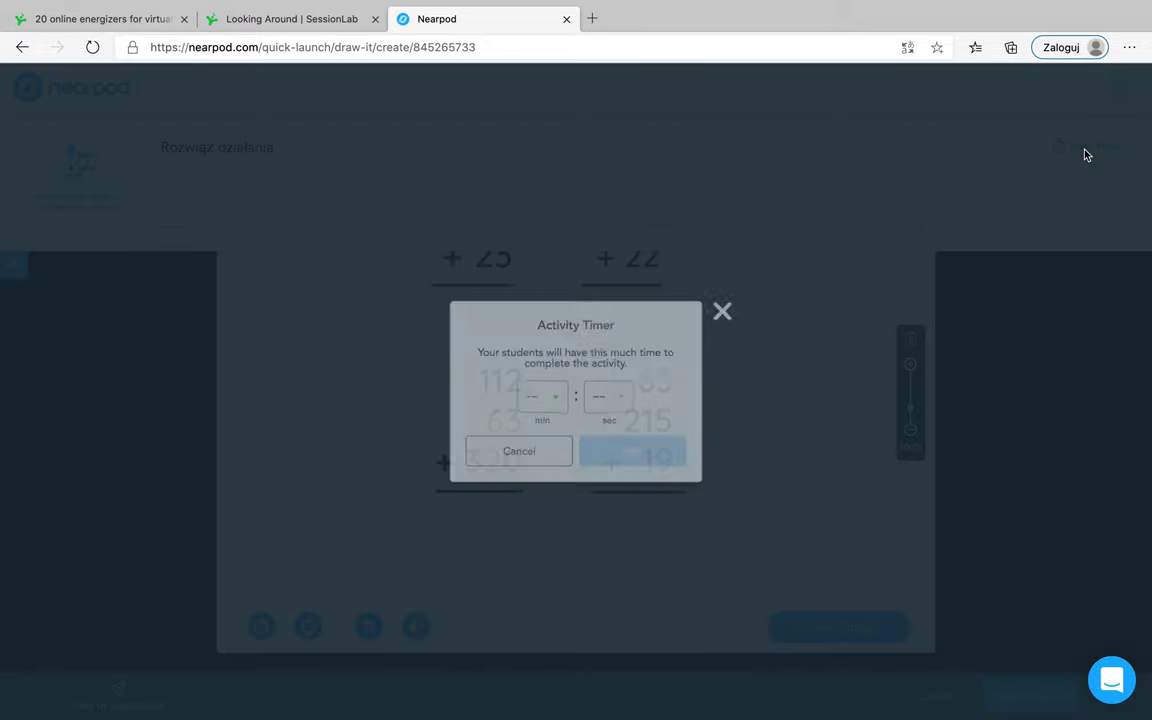
left_click(556, 399)
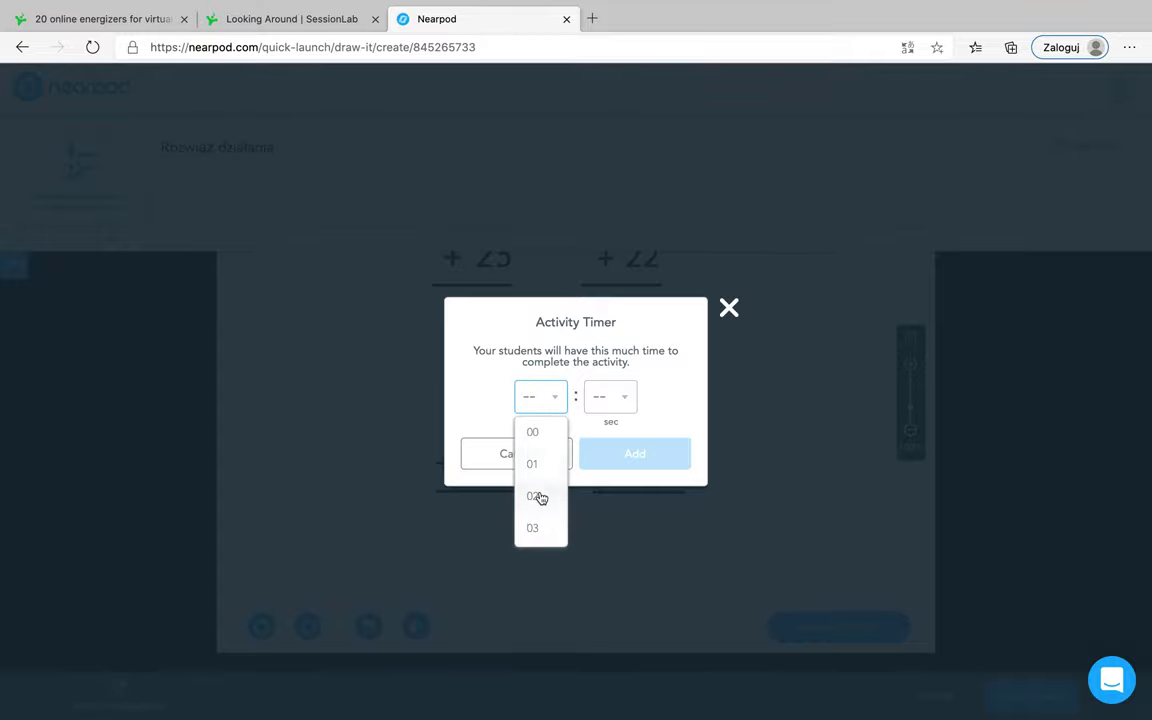
left_click(538, 496)
left_click(645, 454)
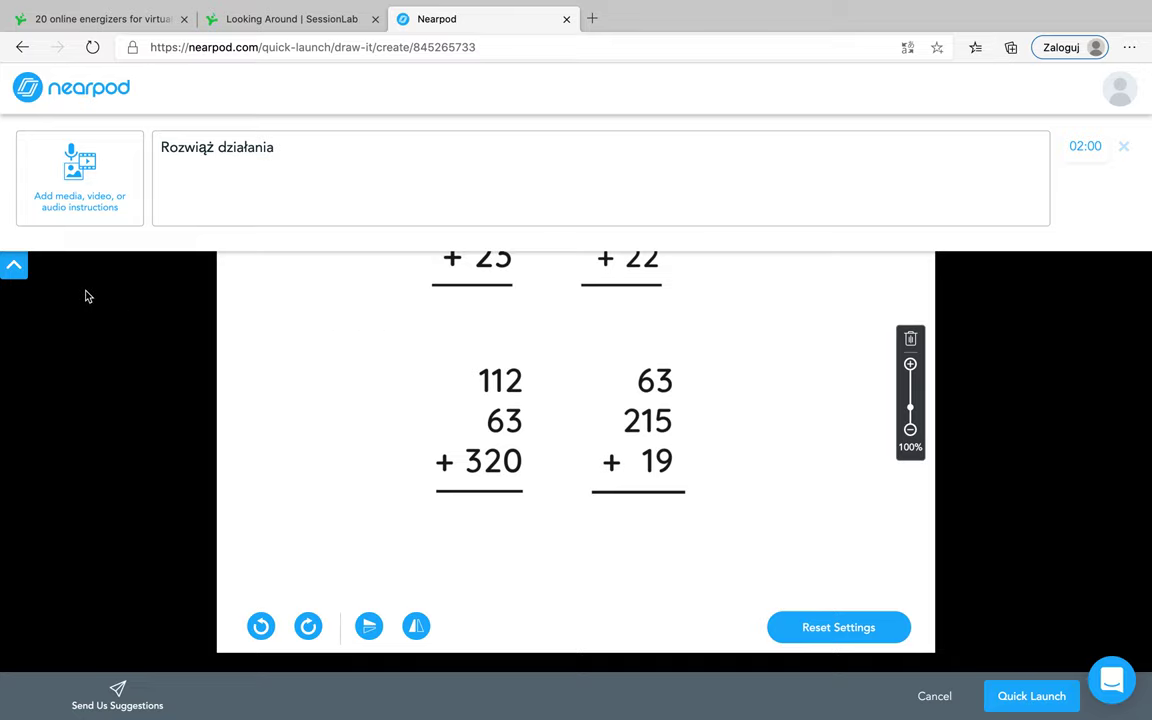
- Collapse the instructions, enlarge the background image to 125% and reposition it so the addition problems fit the canvas
left_click(14, 265)
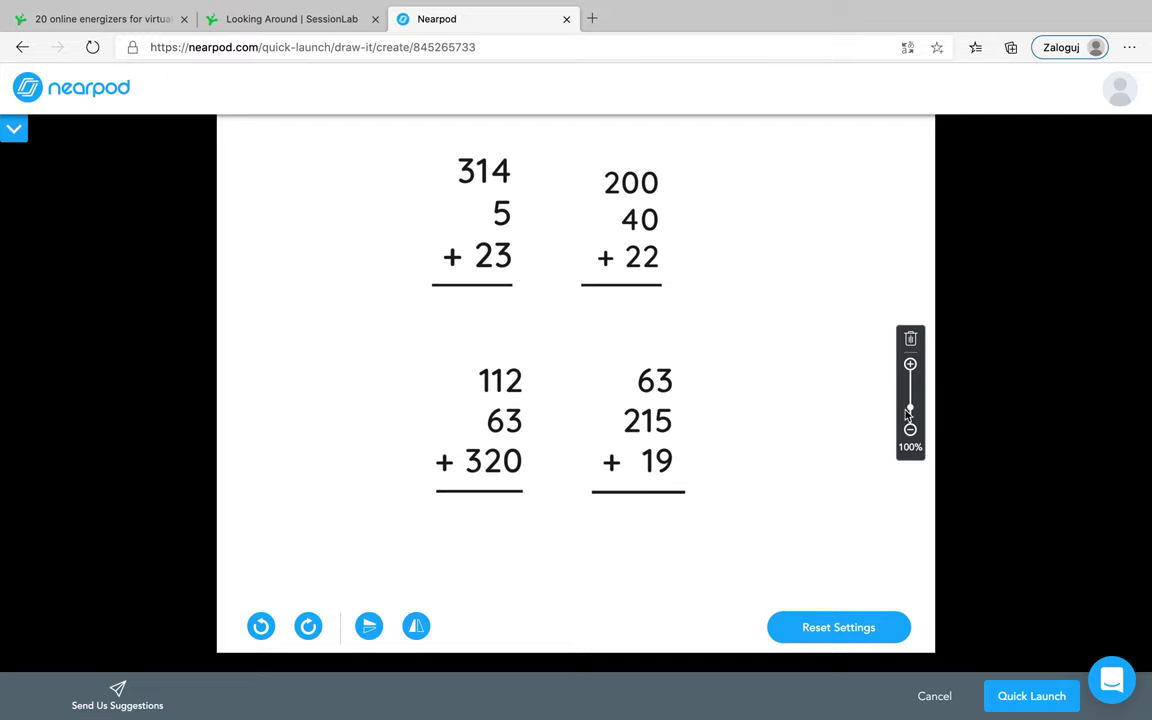
mouse_move(606, 430)
left_mouse_down()
mouse_move(617, 427)
mouse_move(607, 411)
left_mouse_up()
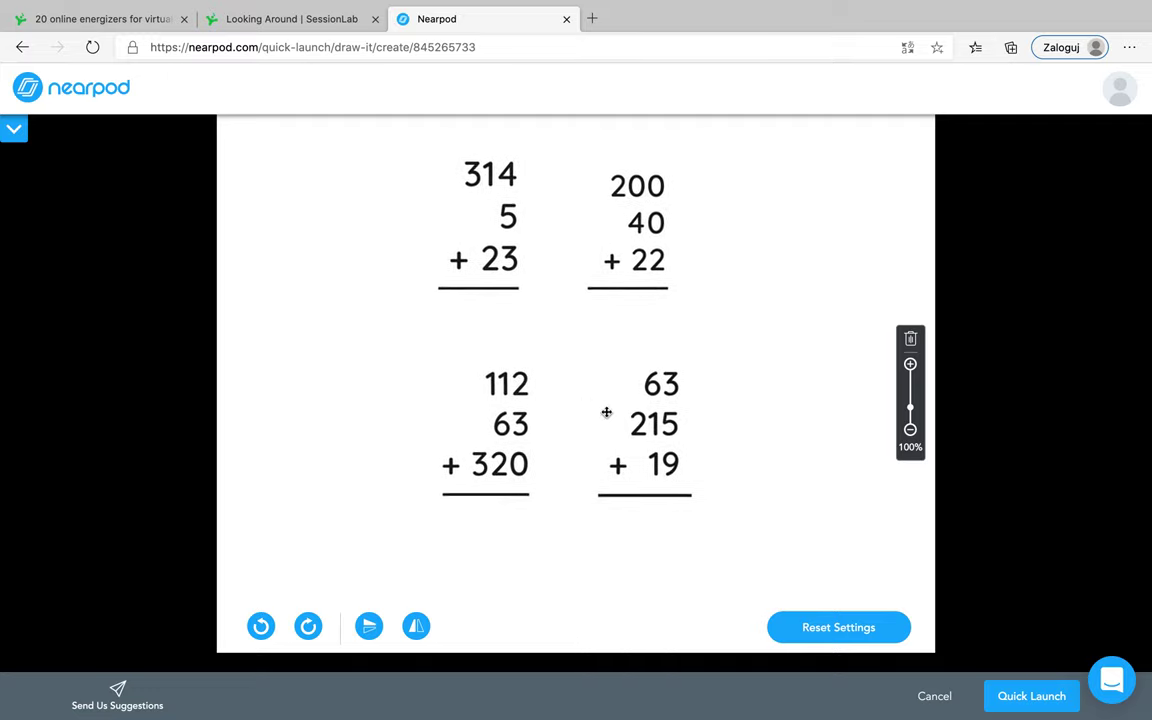
left_click(910, 364)
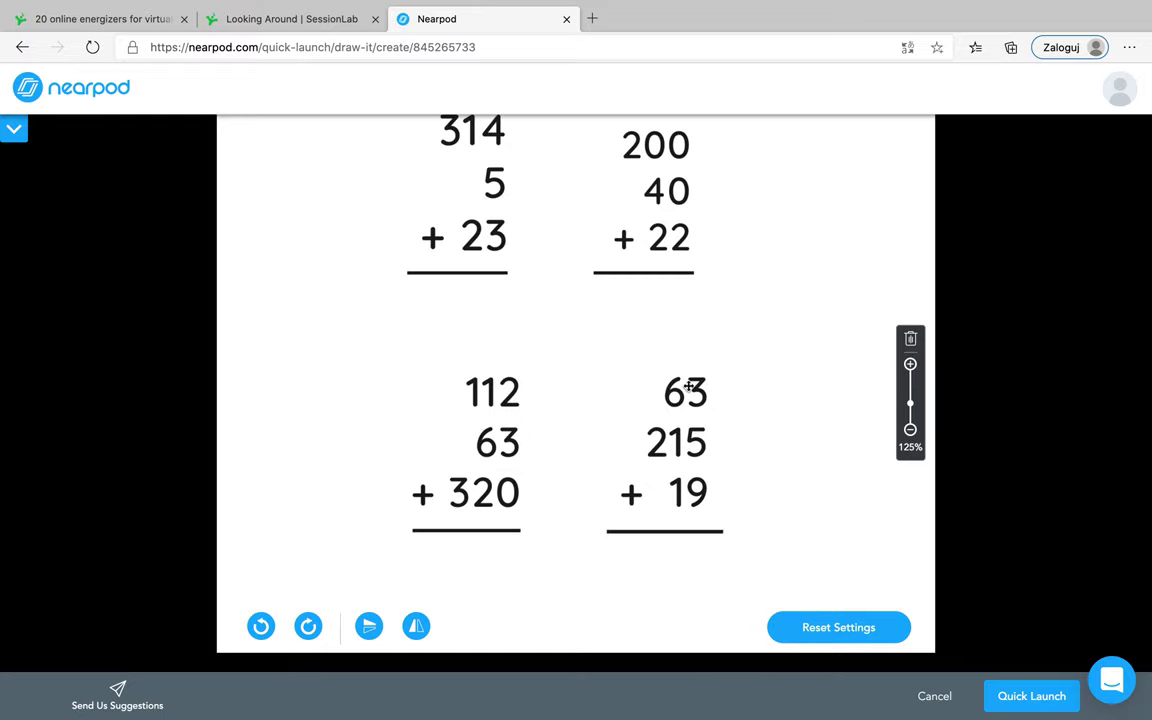
mouse_move(635, 398)
left_mouse_down()
mouse_move(638, 428)
mouse_move(632, 406)
left_mouse_up()
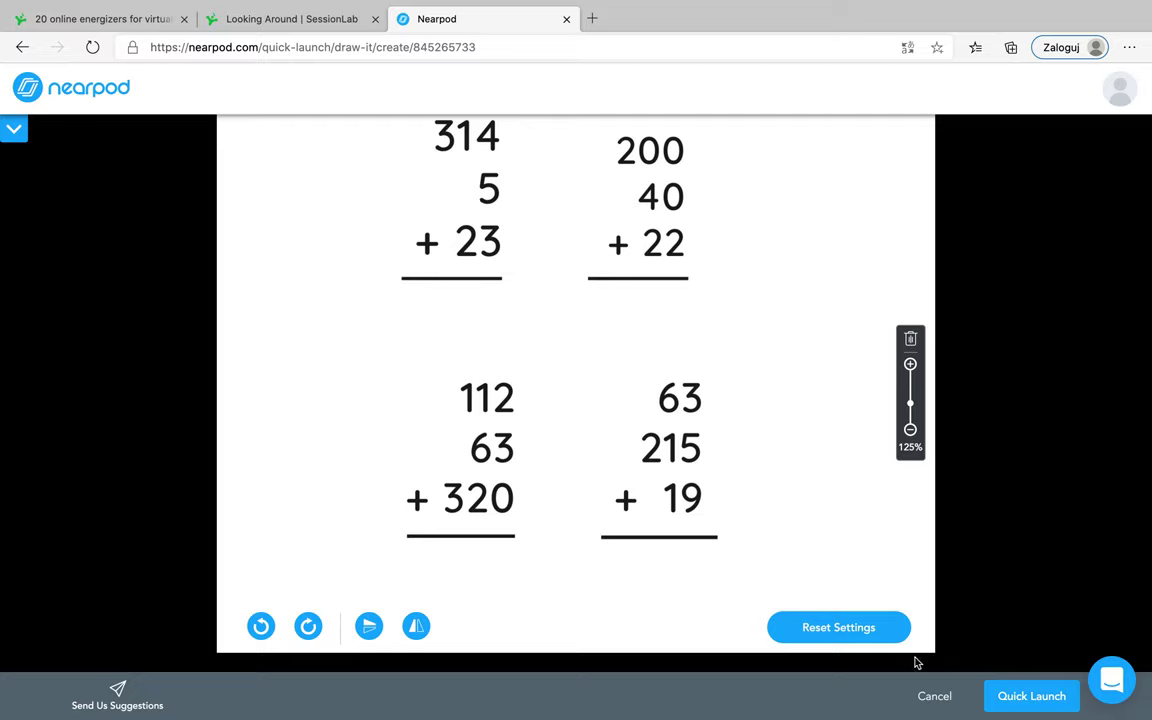
- Quick-launch the Draw It activity and copy the link students use to join
left_click(1028, 700)
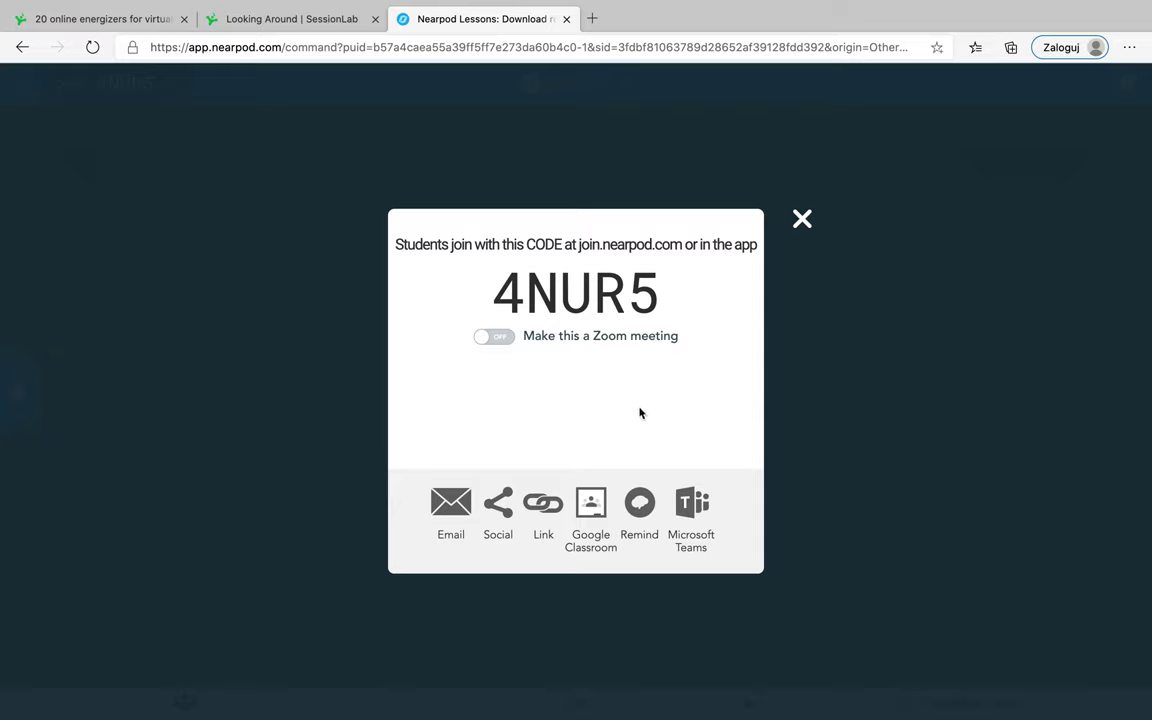
left_click(535, 509)
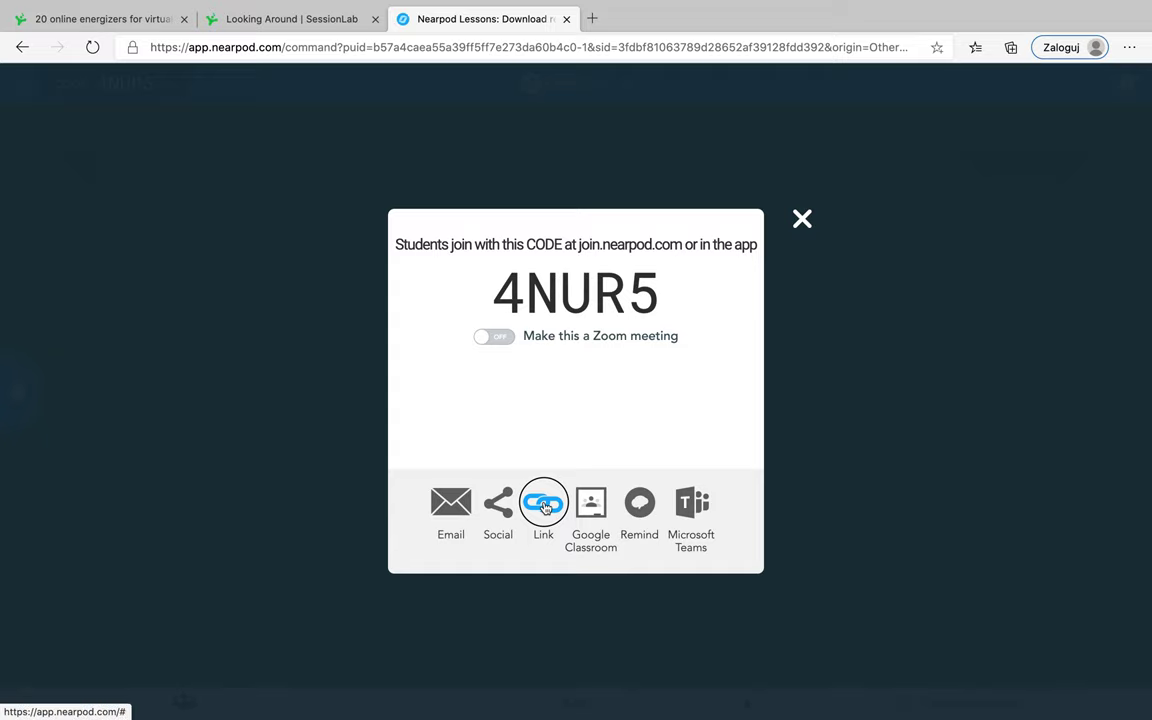
left_click(666, 581)
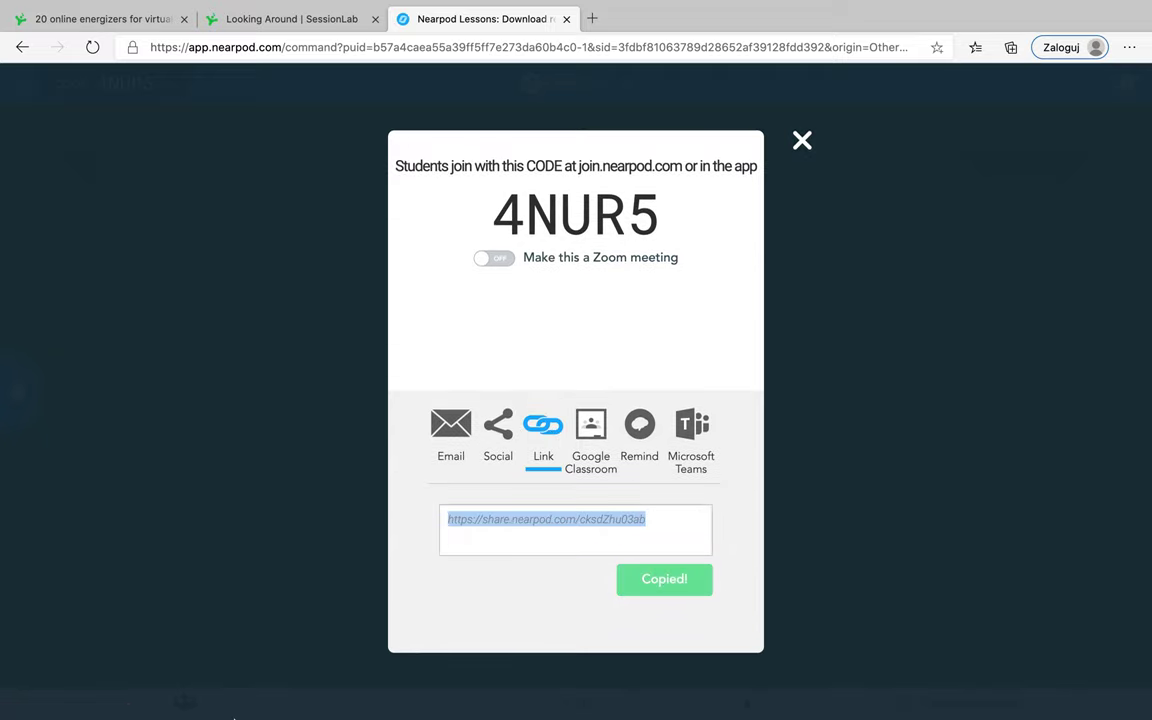
- Switch to Google Chrome and open the copied lesson link in place of the ended session
left_click(231, 700)
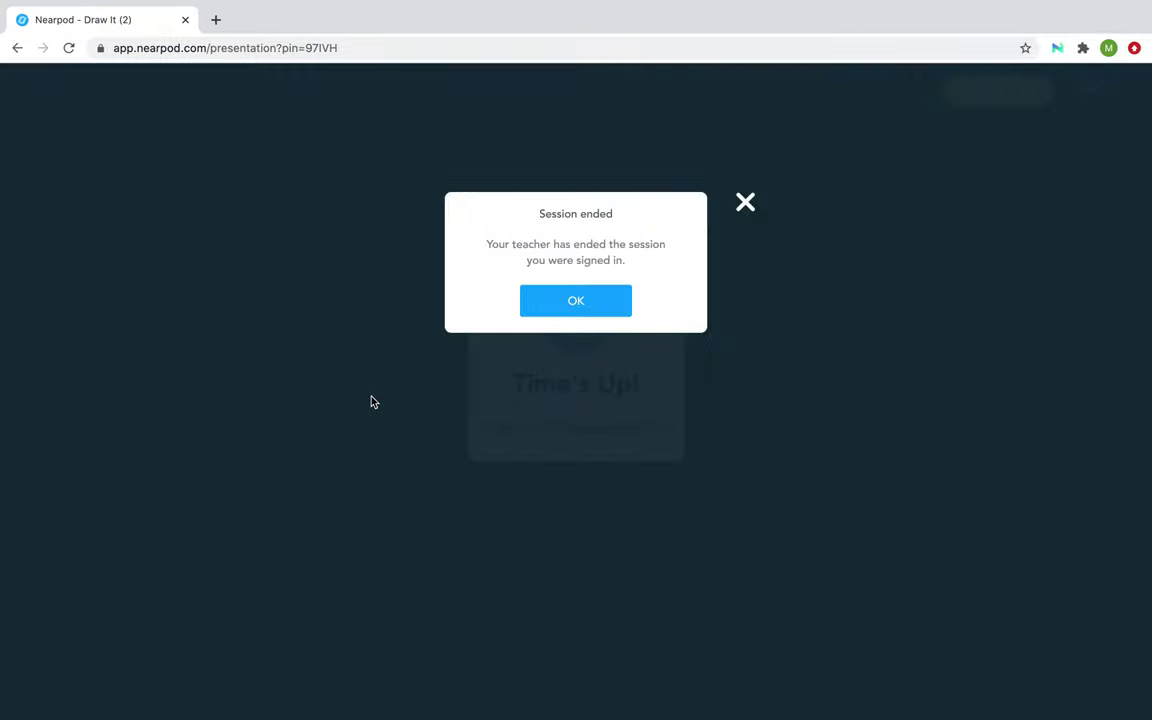
left_click(427, 51)
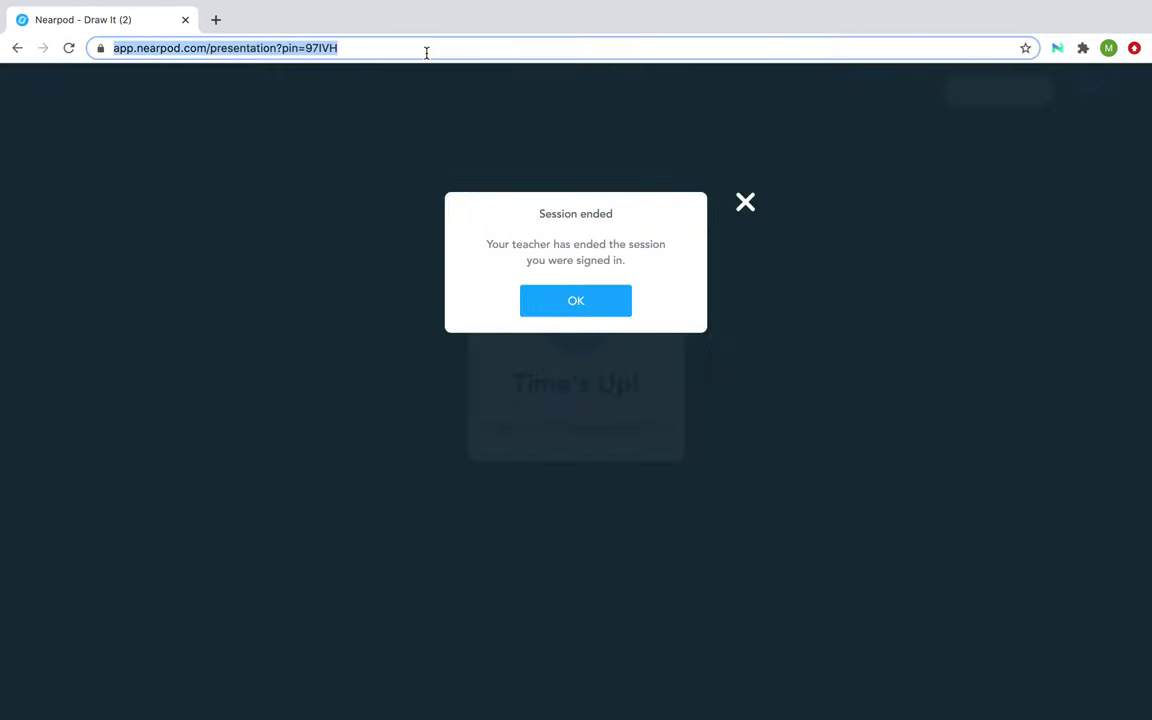
key("super+v")
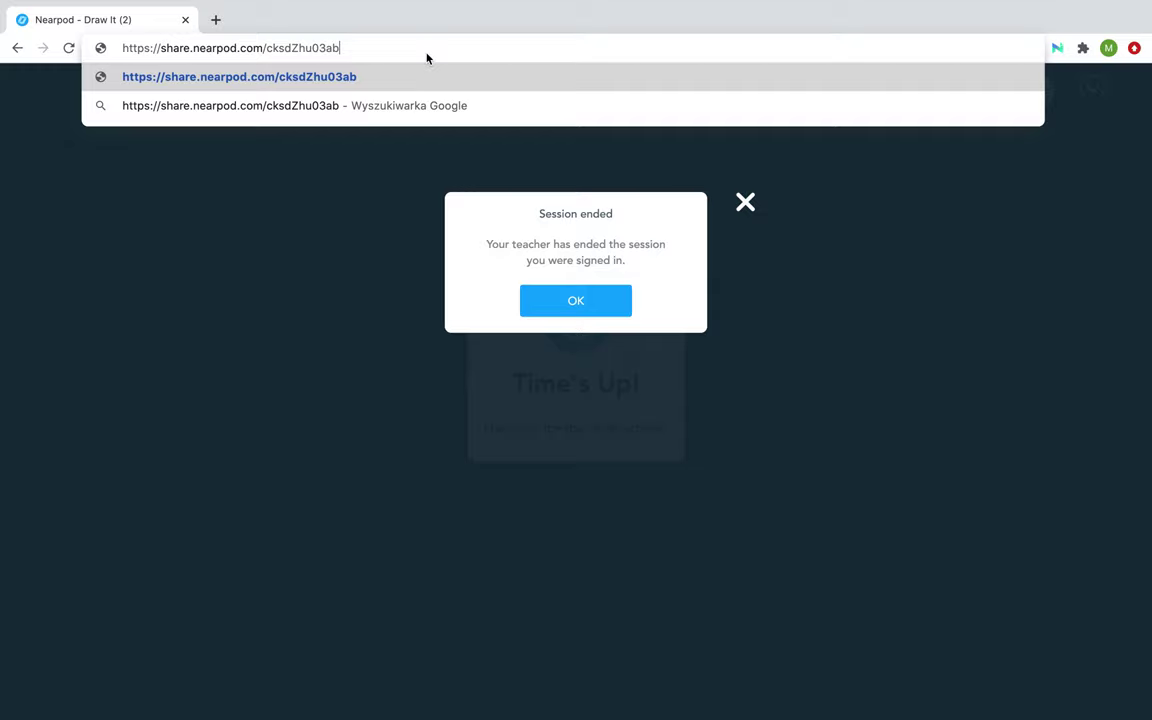
key("Return")
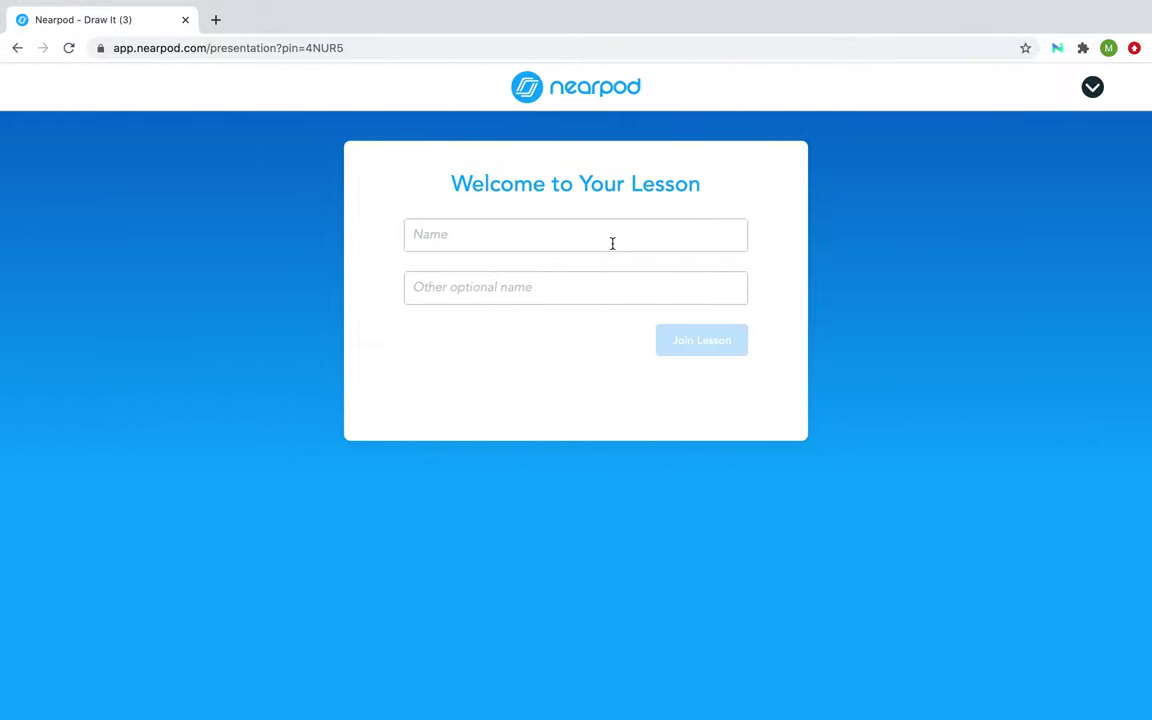
- Enter the student's first name on the welcome form and join the lesson
left_click(612, 243)
type("Marta")
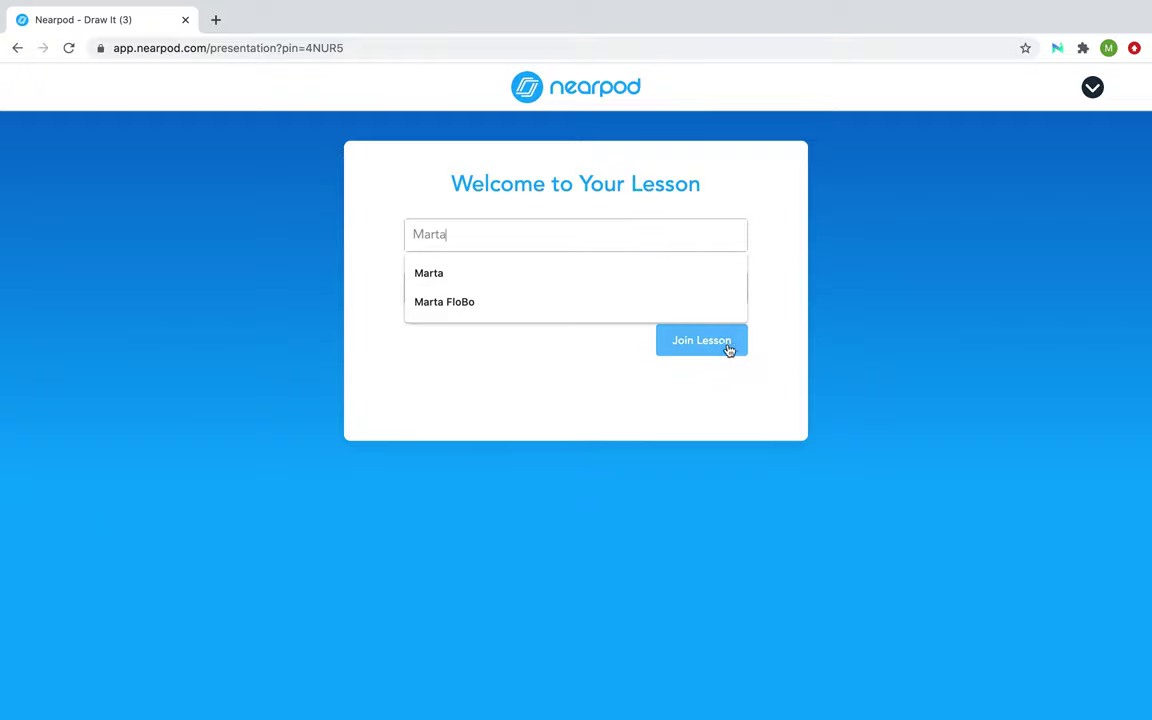
left_click(726, 344)
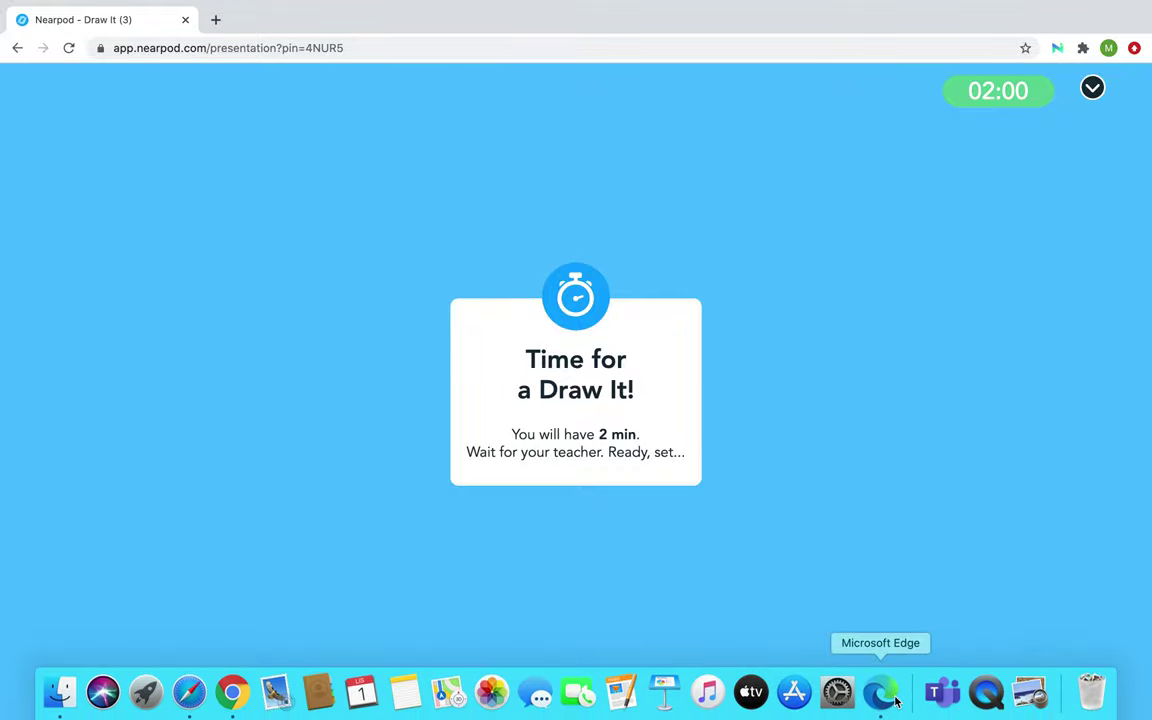
- Switch back to the teacher view in Microsoft Edge, close the sharing dialog and start the activity
left_click(893, 706)
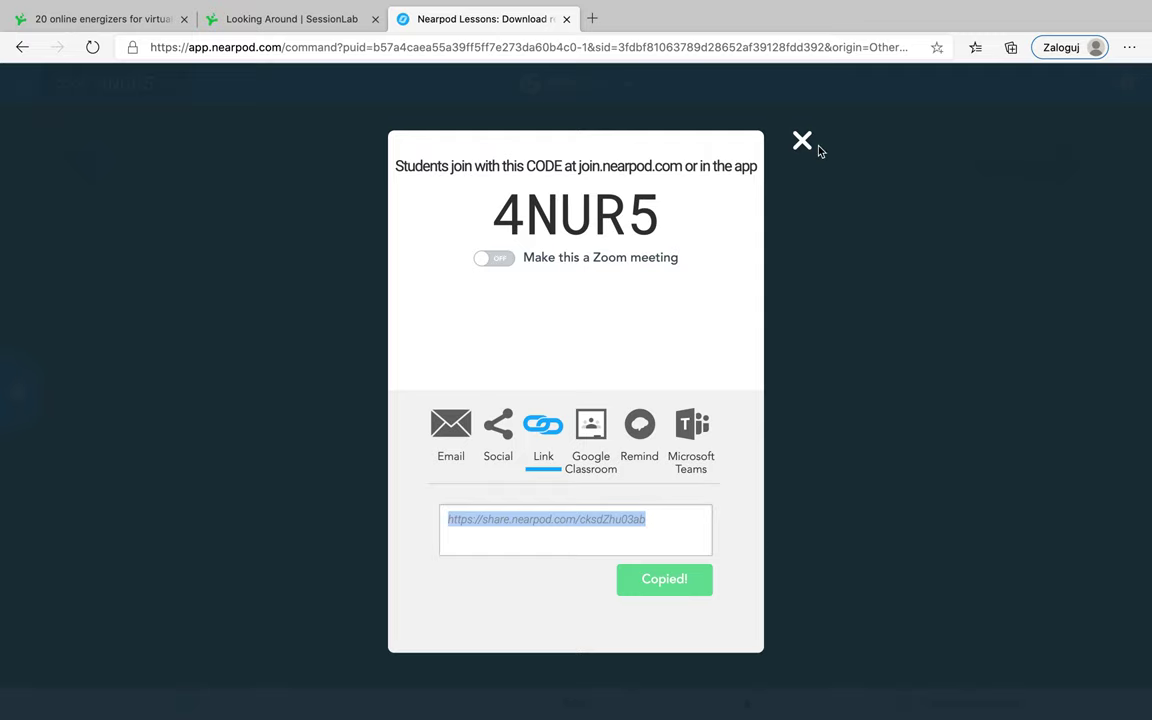
left_click(803, 141)
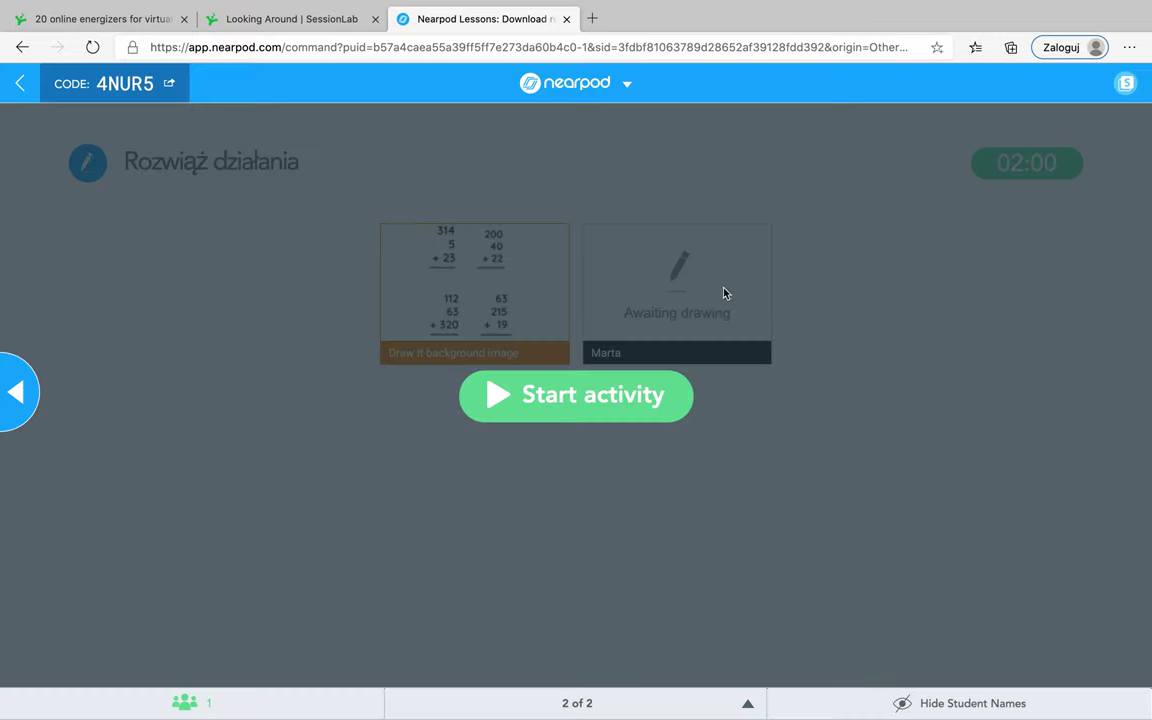
left_click(599, 396)
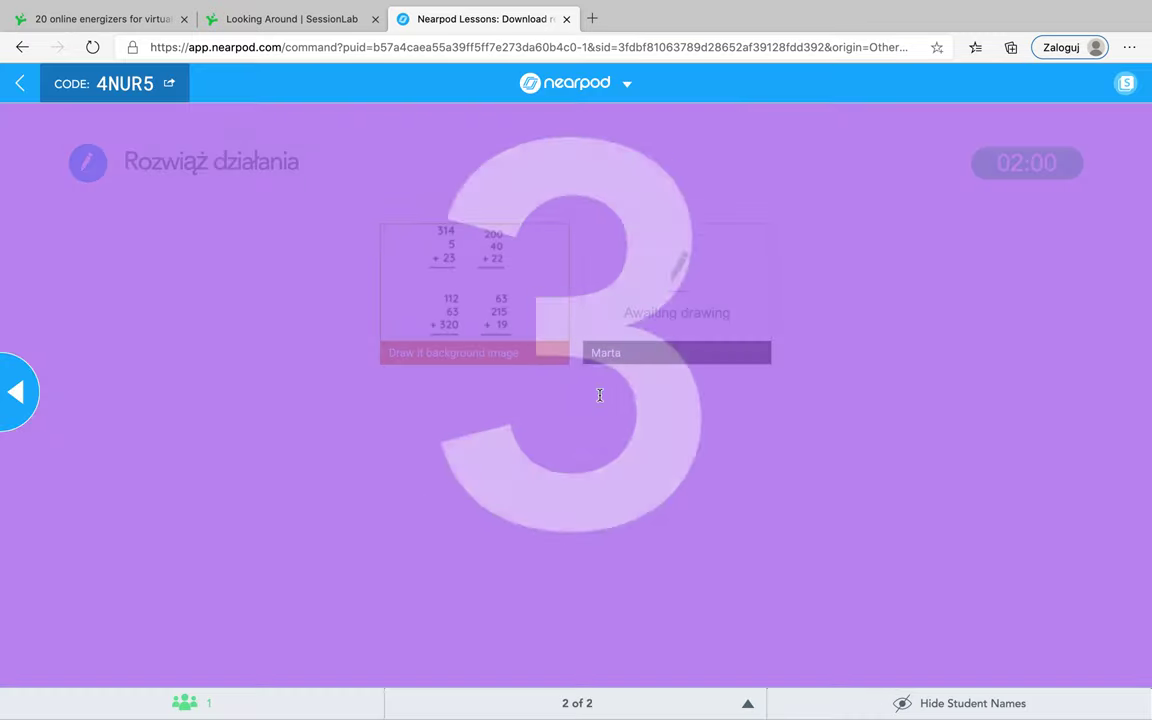
- Return to the student view in Chrome, collapse the instructions and open the pen's colour and thickness options
mouse_move(277, 700)
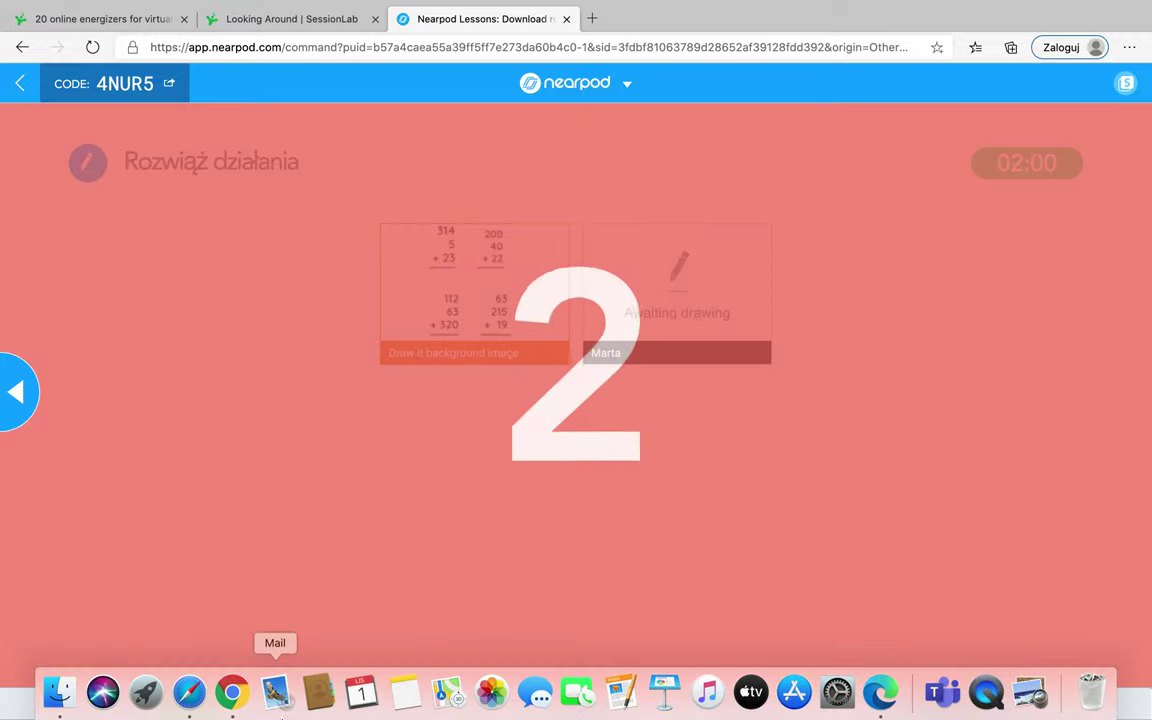
left_click(232, 692)
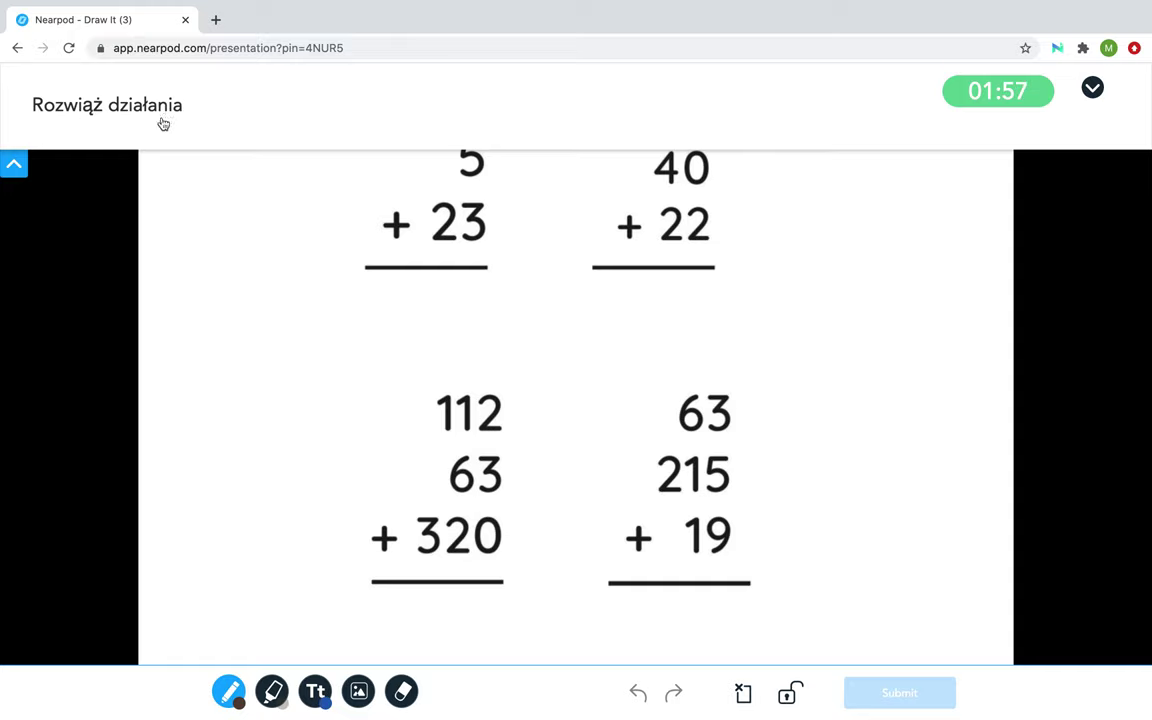
left_click(16, 165)
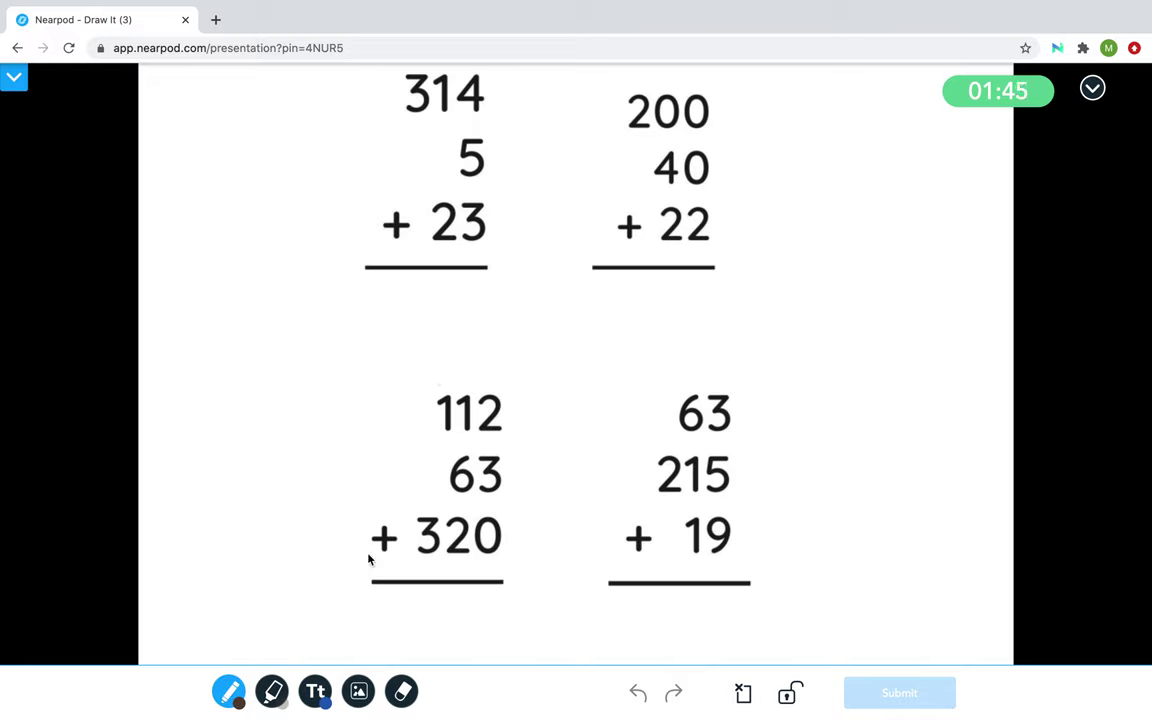
left_click(233, 691)
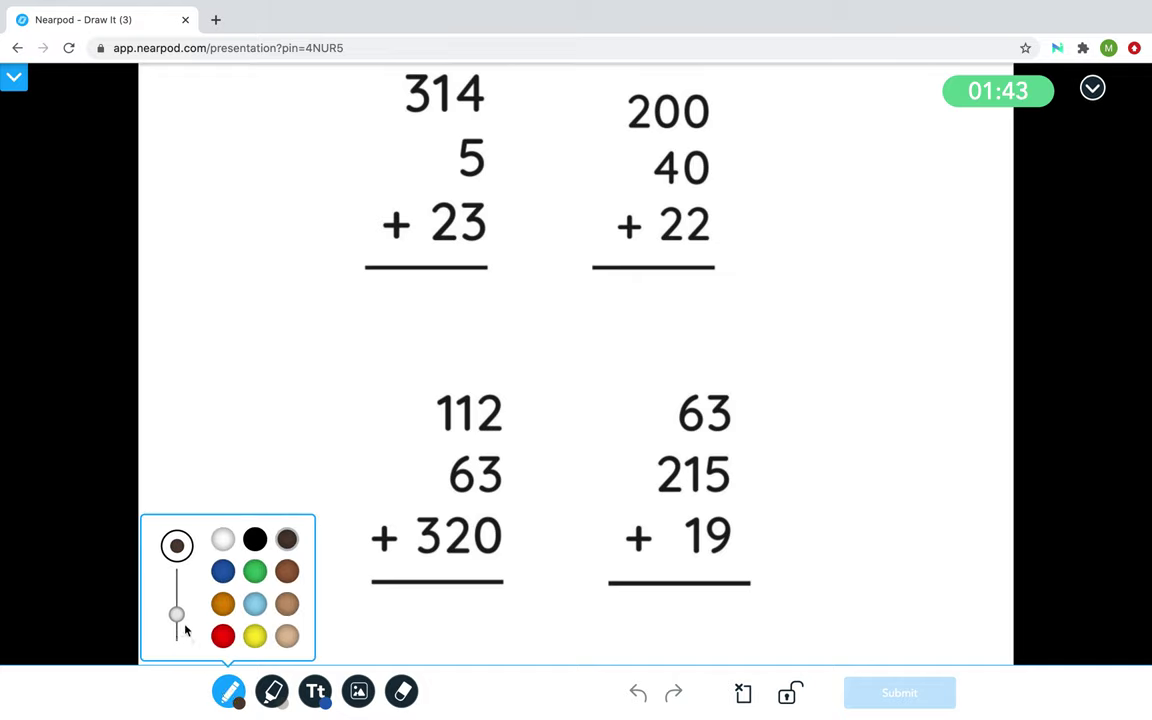